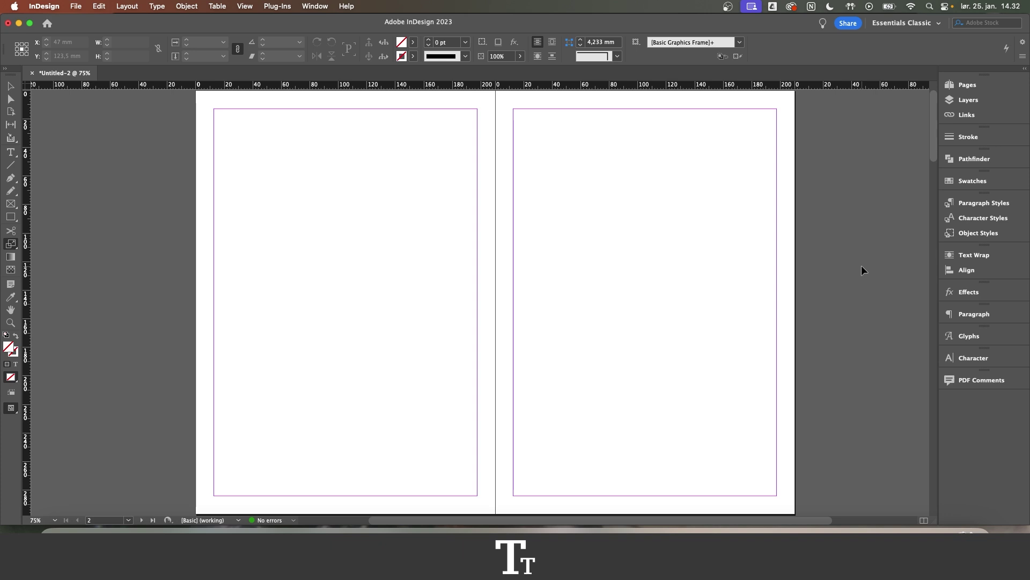
scroll(563, 262, down, 1)
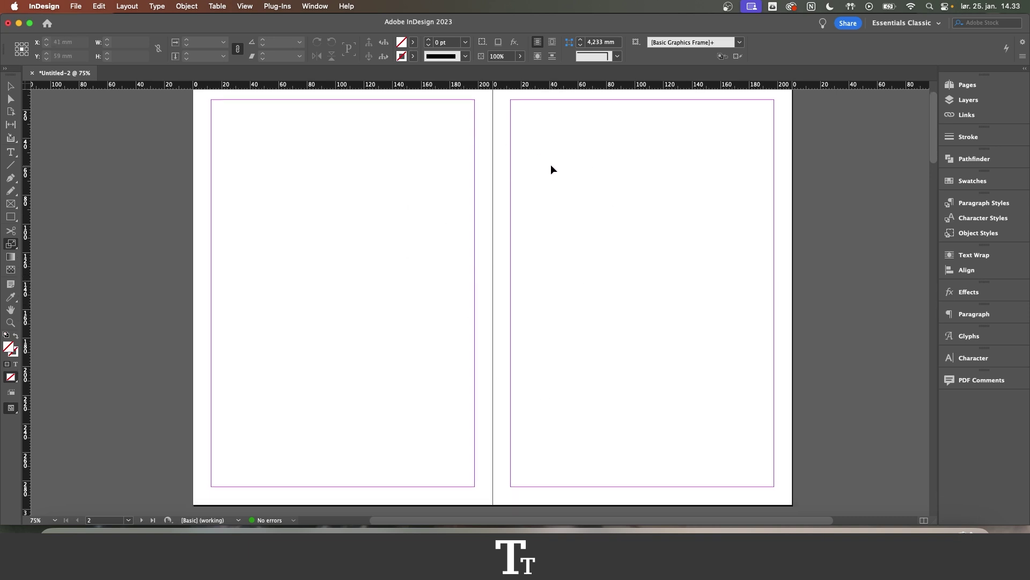
scroll(555, 211, down, 3)
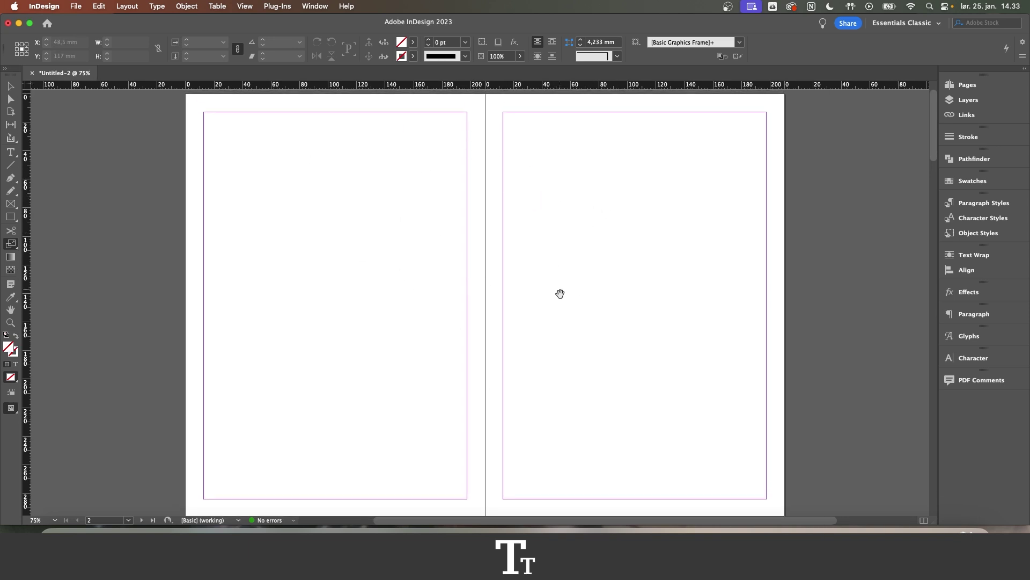
scroll(558, 291, down, 3)
scroll(537, 287, down, 3)
scroll(524, 212, down, 1)
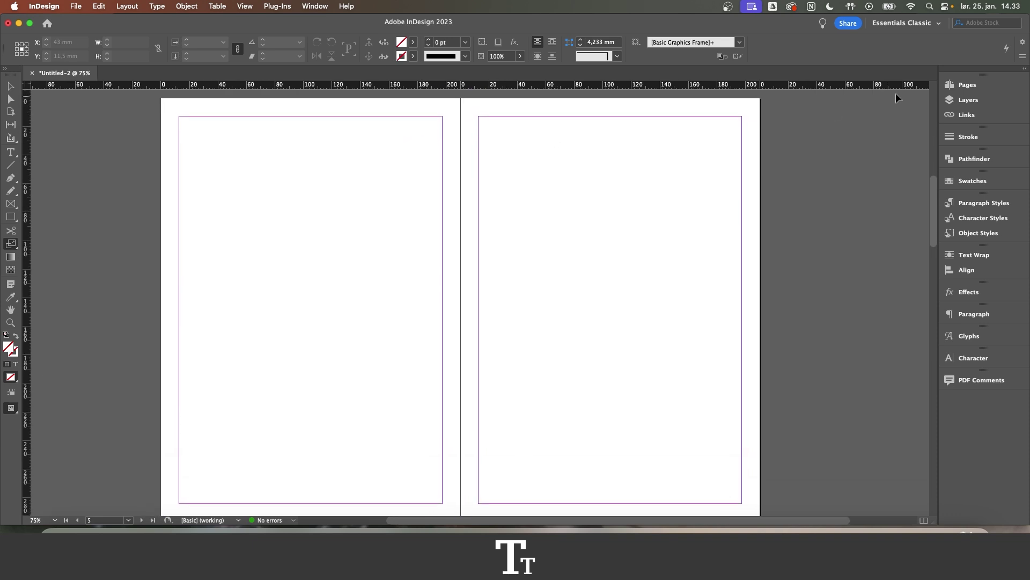
- Open the Pages panel to see the ten blank pages laid out as five spreads
click(976, 89)
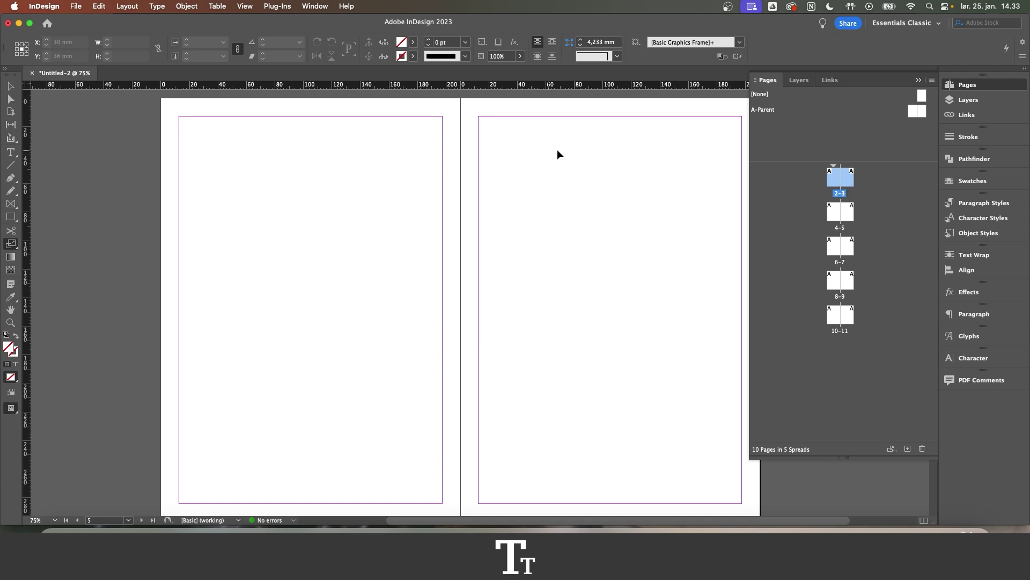
scroll(563, 147, right, 1)
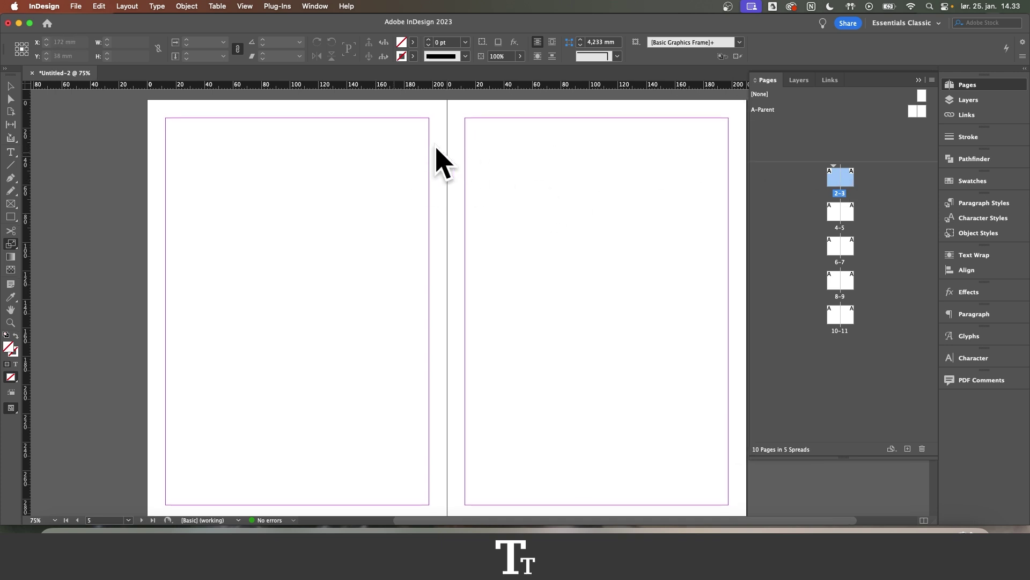
- Jump to spread 6–7 from the Pages panel, then select all spreads, pan left and deselect
click(835, 219)
double_click(835, 249)
click(840, 176)
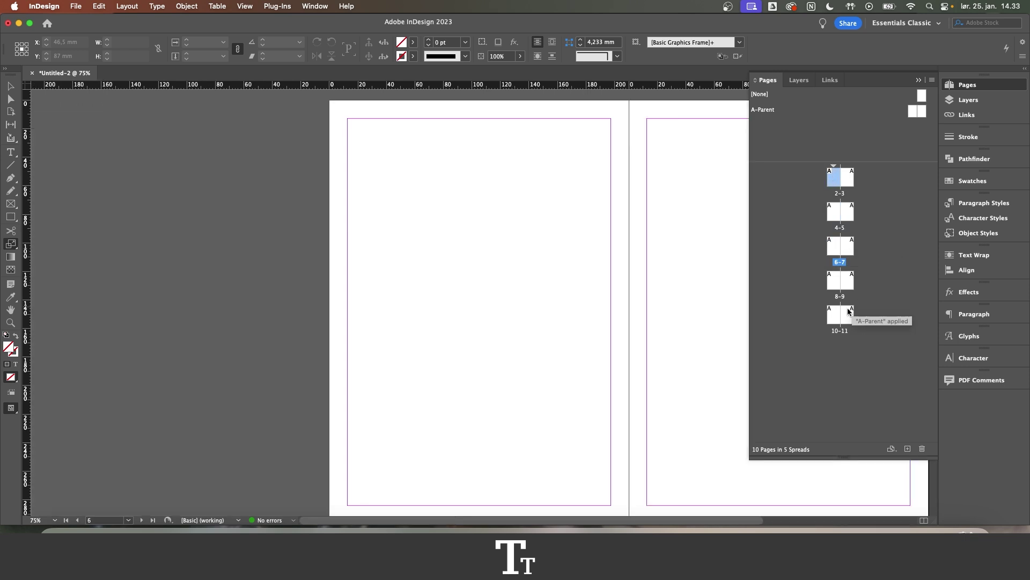
shift+click(846, 314)
drag(717, 248, 641, 238)
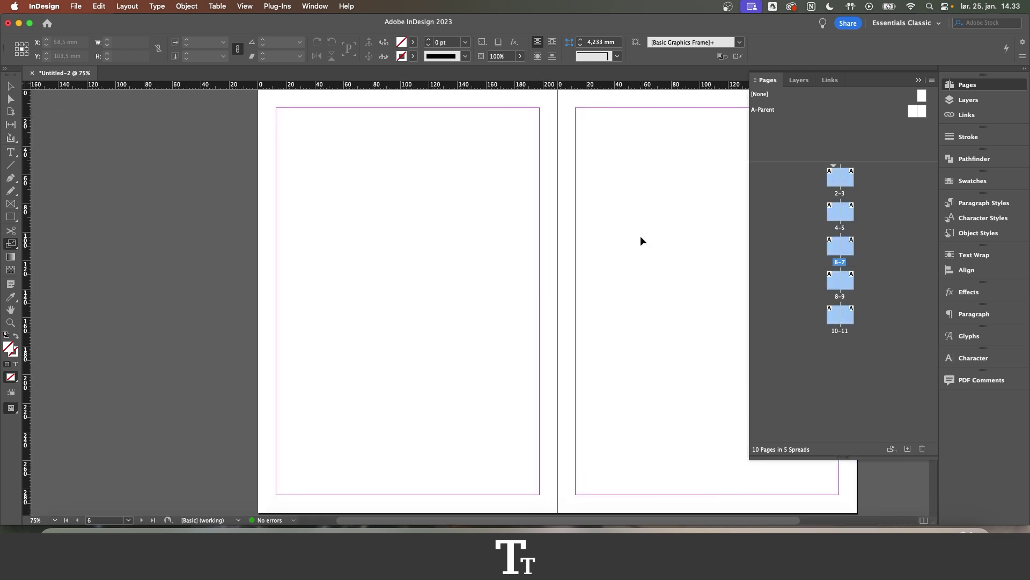
scroll(636, 239, right, 2)
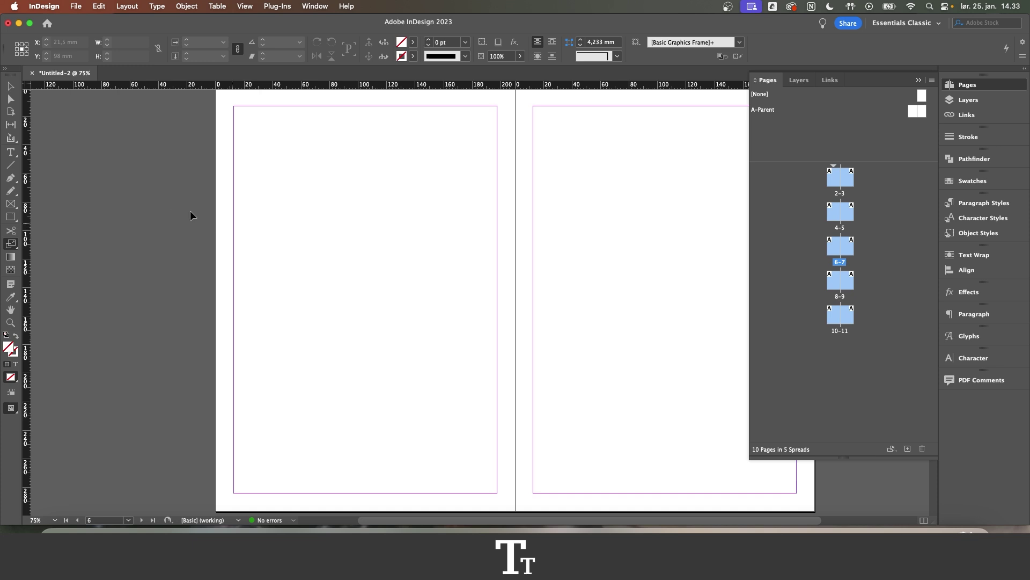
scroll(537, 212, right, 2)
click(769, 207)
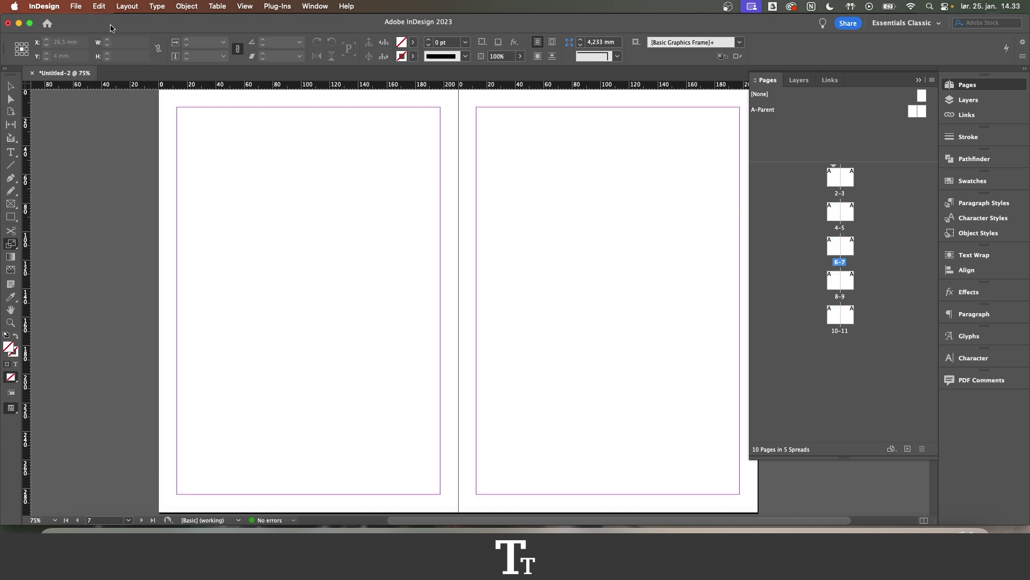
click(77, 6)
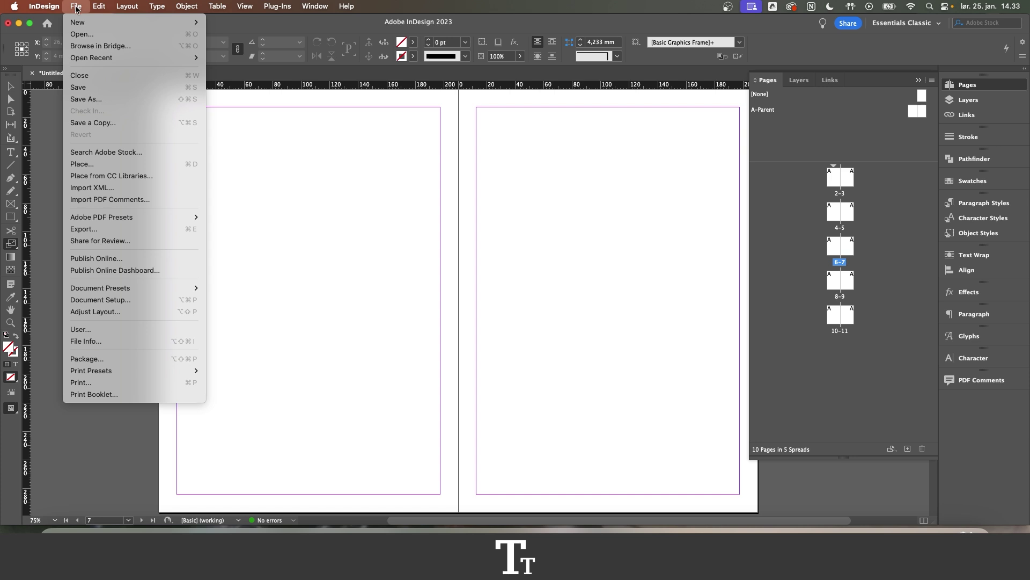
- Turn off Facing Pages in Document Setup so all ten pages stand alone
click(121, 303)
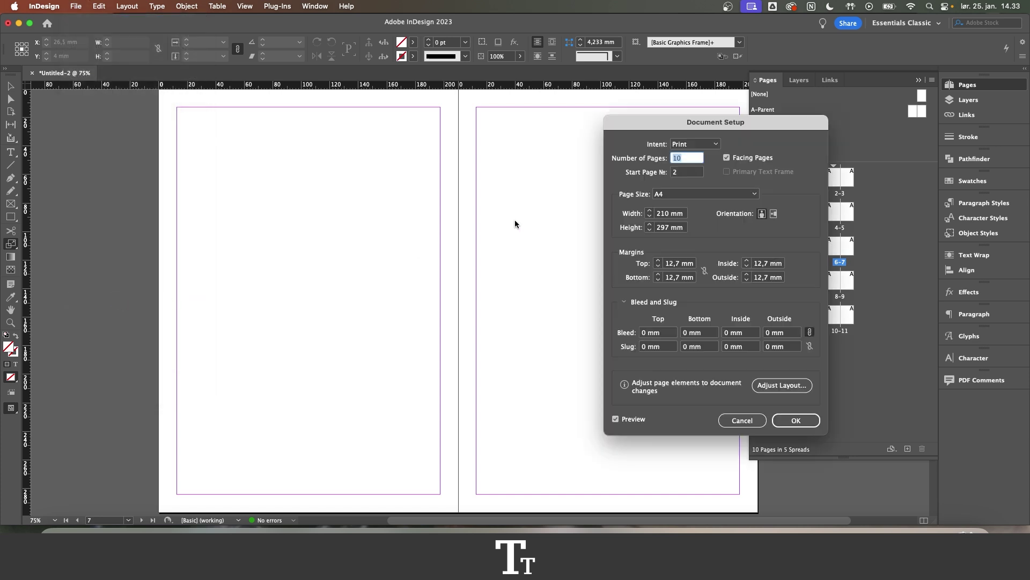
drag(656, 129, 471, 127)
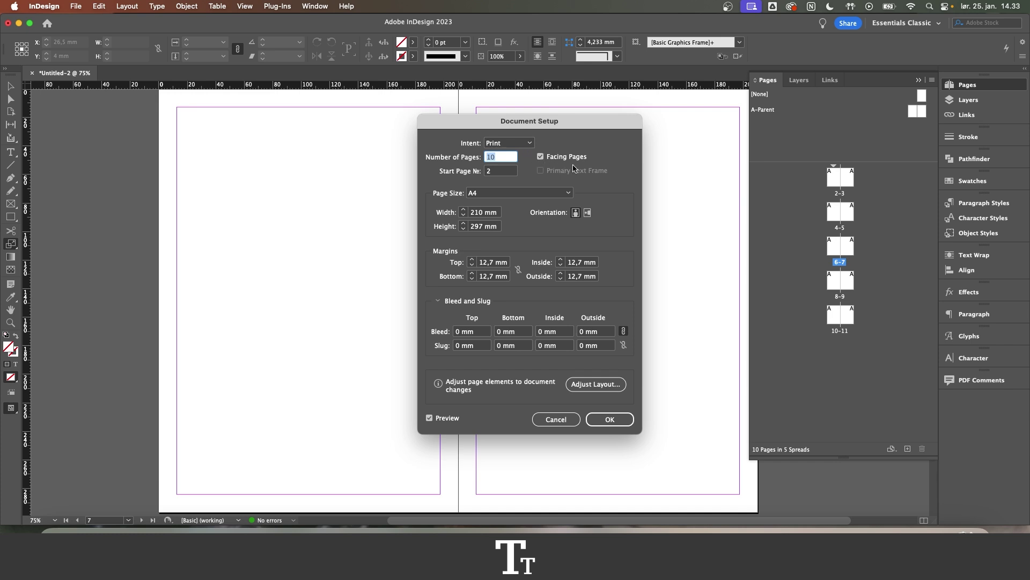
click(540, 158)
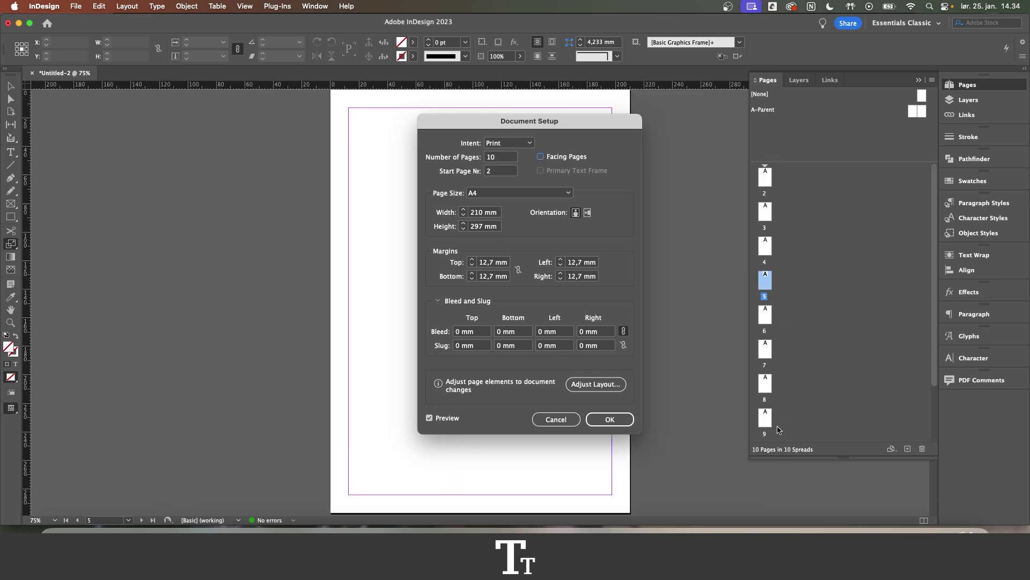
click(611, 424)
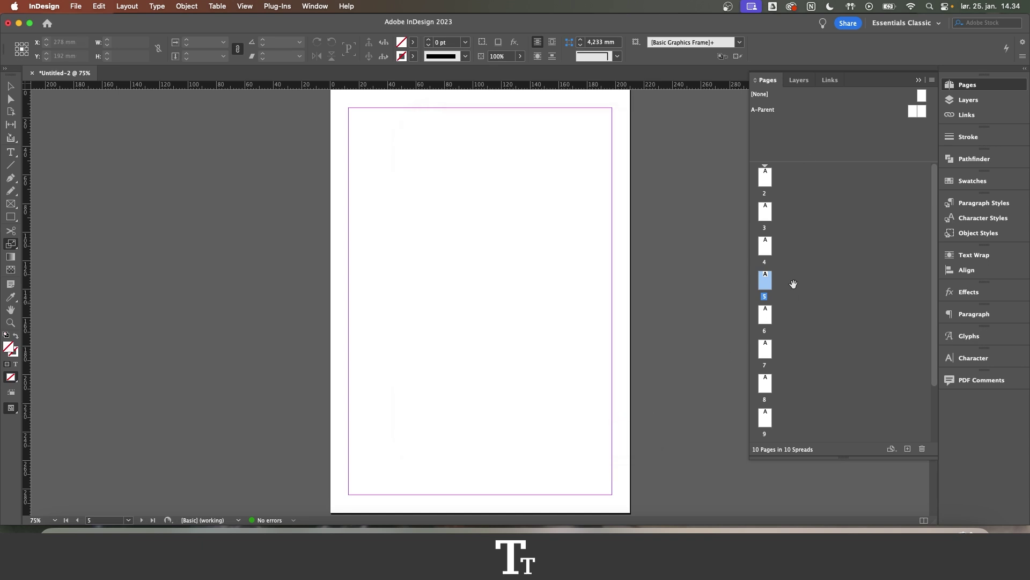
- Select page 2, zoom out, and reopen Document Setup from the File menu
double_click(767, 213)
click(763, 182)
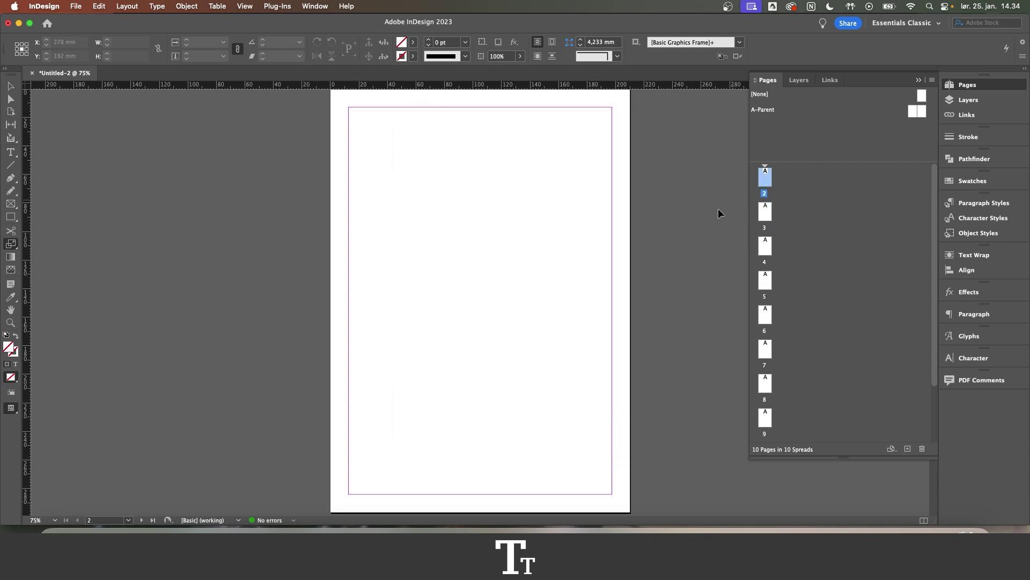
scroll(653, 303, up, 3)
scroll(653, 303, down, 5)
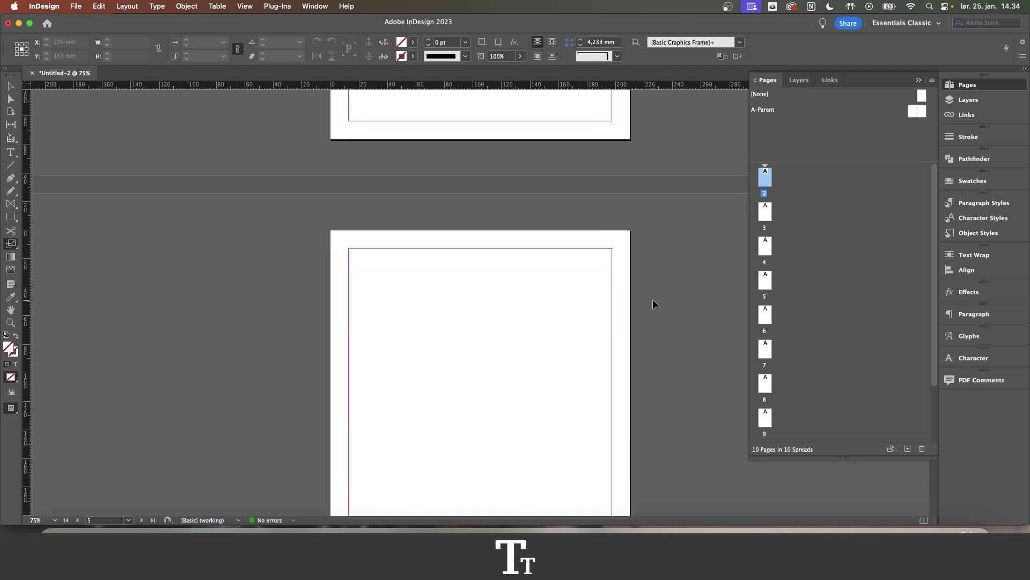
key(super+minus)
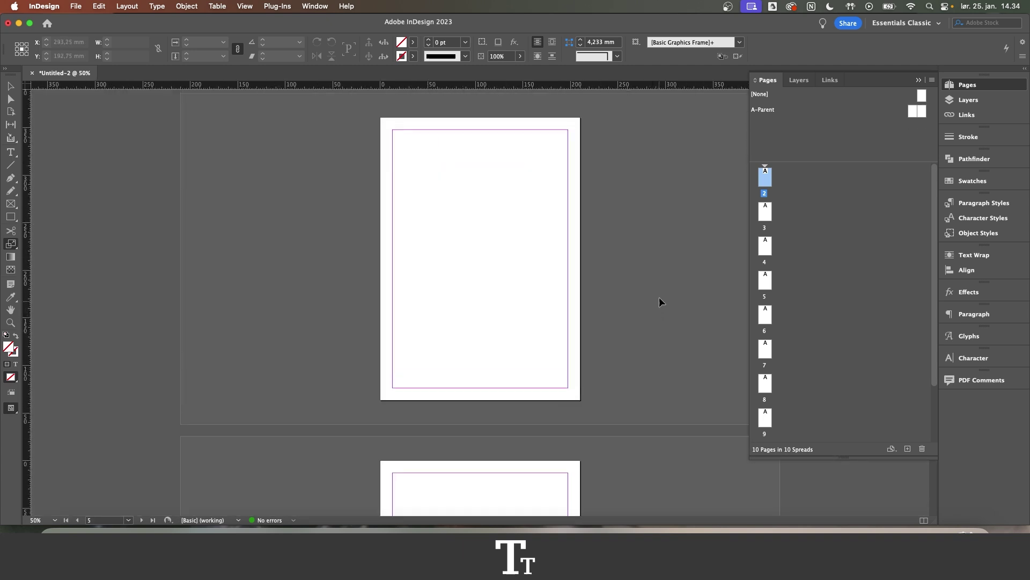
click(80, 7)
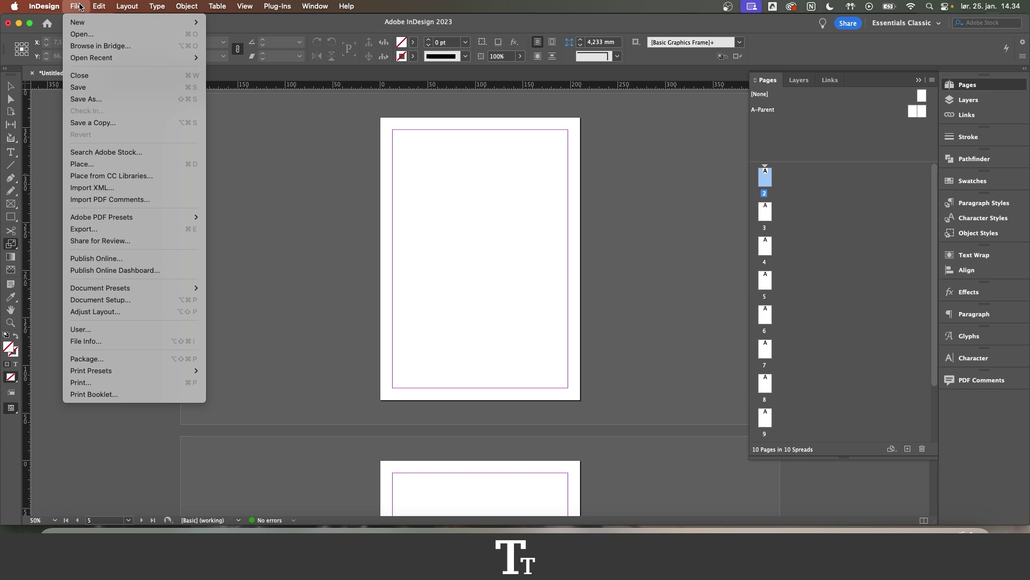
click(100, 302)
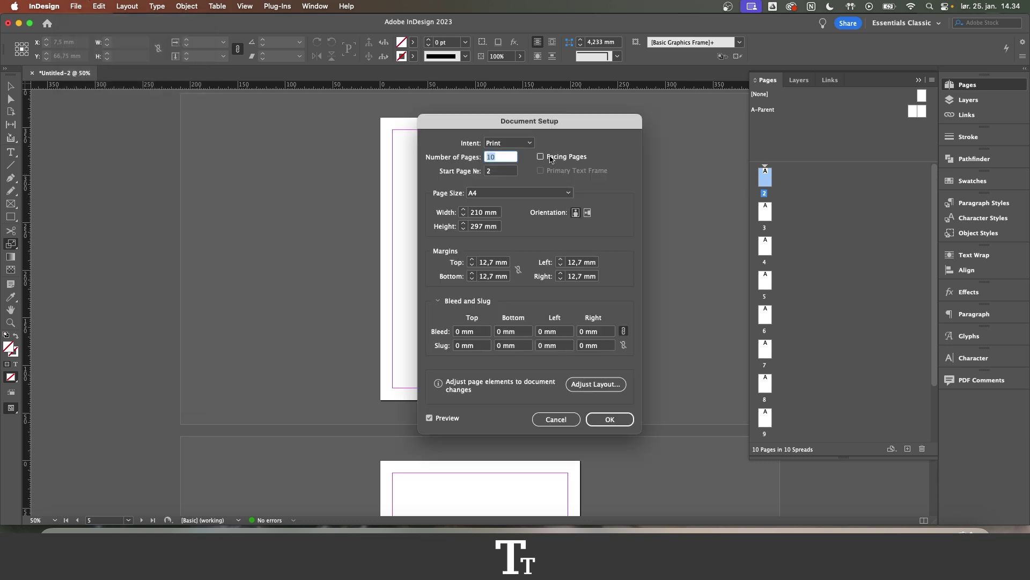
- Re-enable Facing Pages in Document Setup, pairing the ten pages into five spreads again
click(552, 158)
click(612, 422)
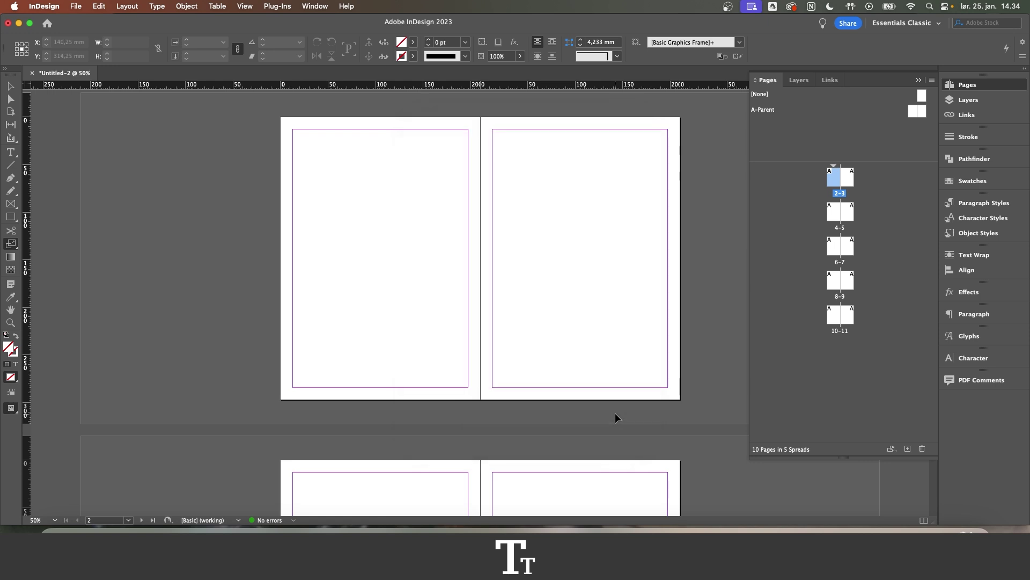
scroll(615, 413, down, 3)
scroll(617, 410, down, 2)
scroll(618, 408, down, 3)
scroll(618, 409, up, 3)
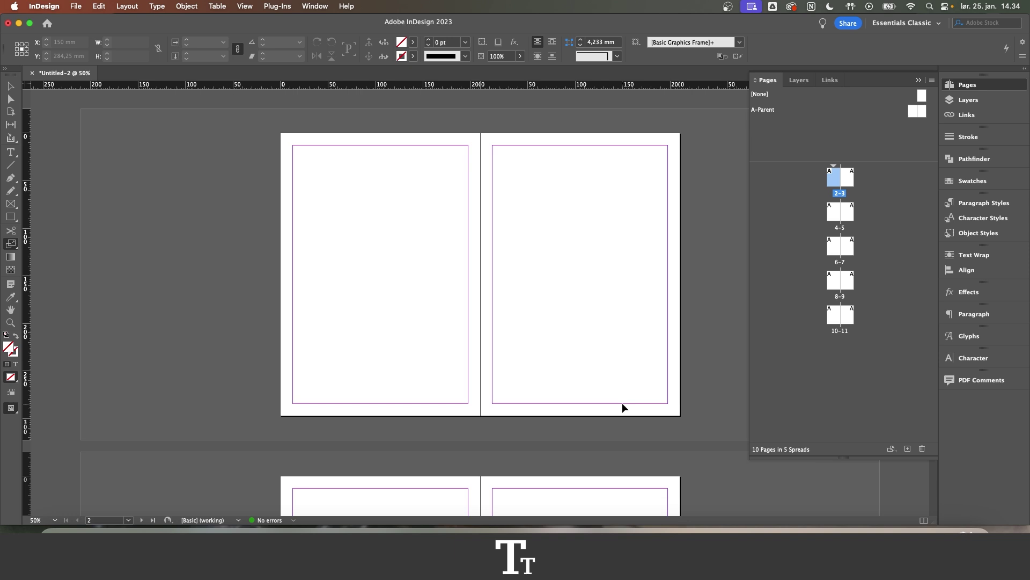
click(76, 6)
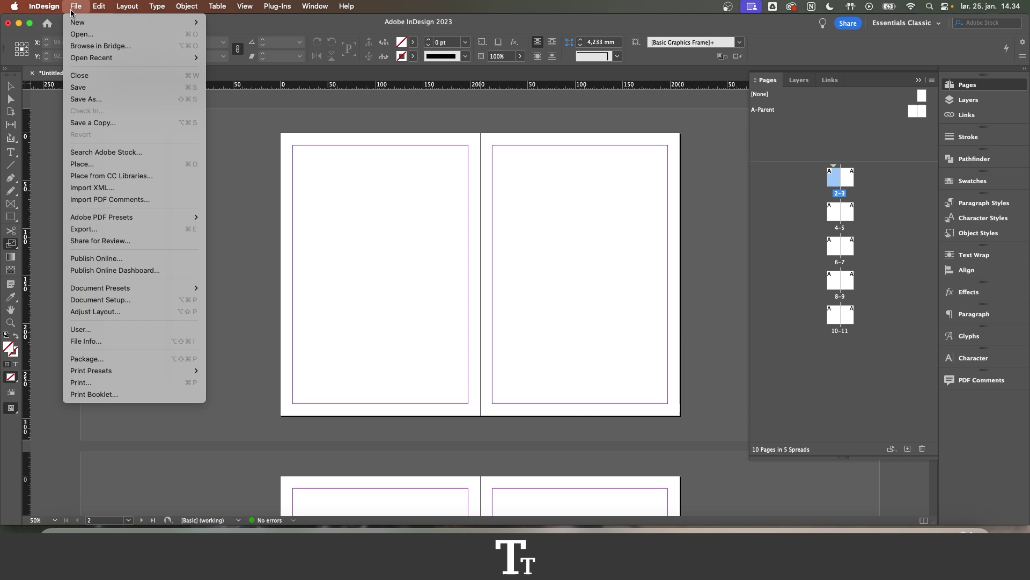
mouse_move(77, 22)
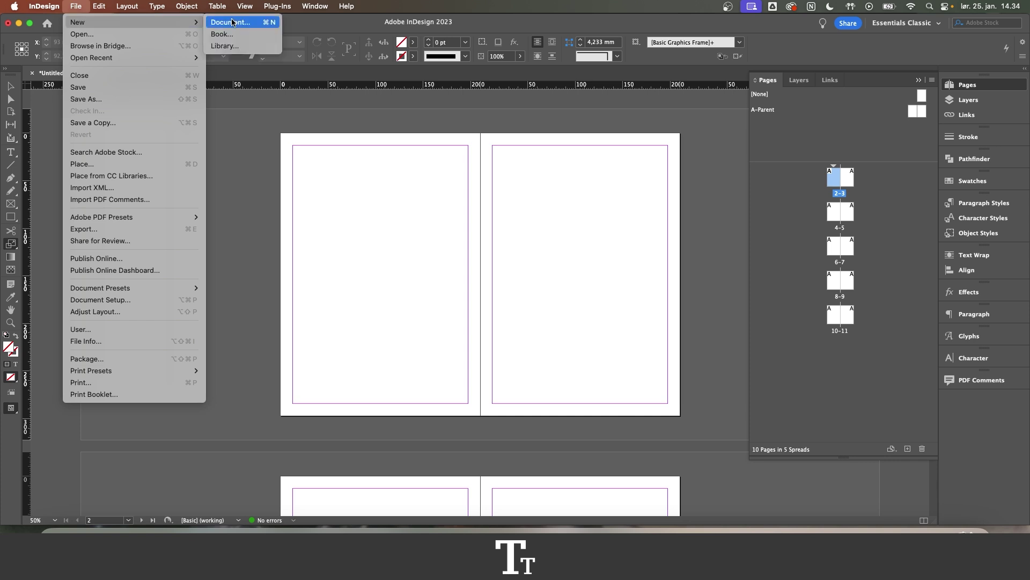
click(229, 22)
drag(516, 166, 512, 166)
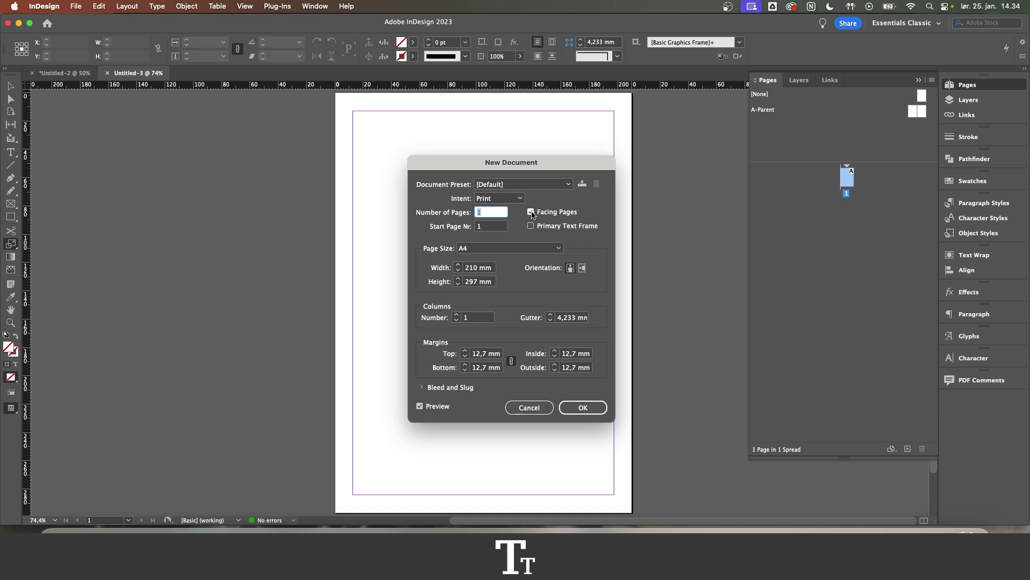
click(530, 212)
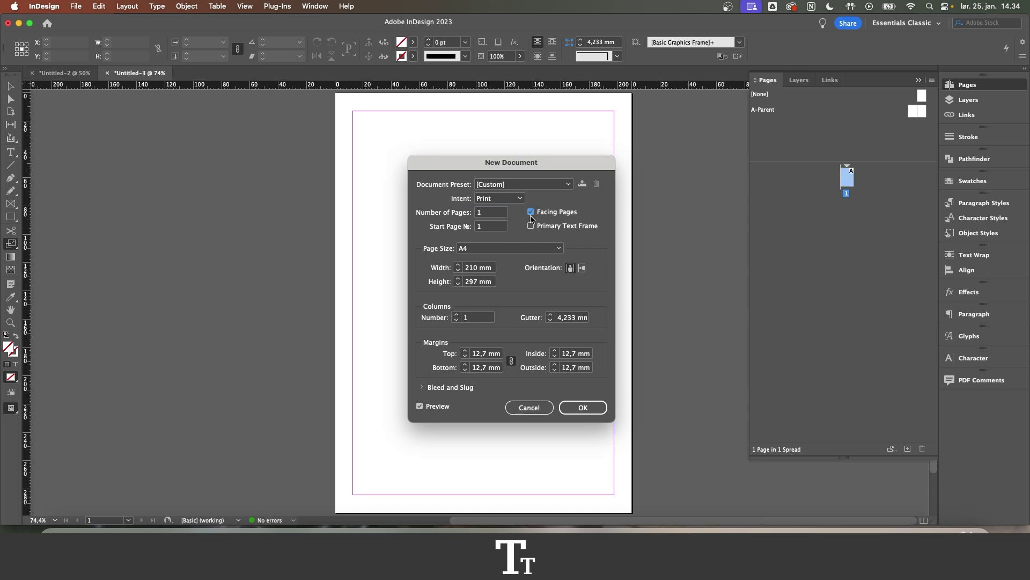
click(534, 408)
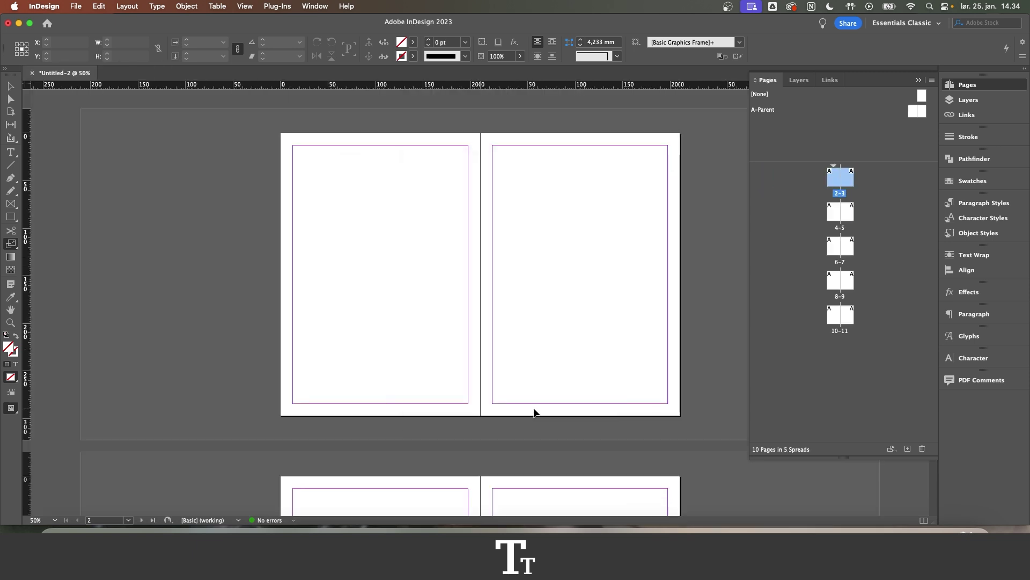